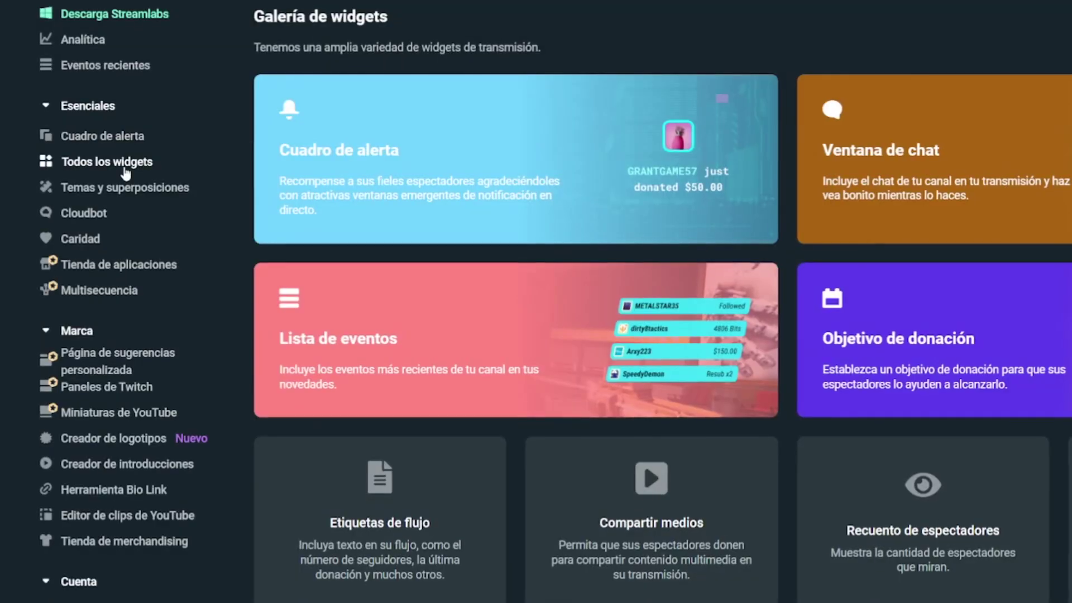
# Step: Open the Cuadro de alerta (Alert Box) card from the Streamlabs widget gallery
pyautogui.scroll(-2, 525, 301)
pyautogui.scroll(2, 525, 301)
pyautogui.click(483, 148)
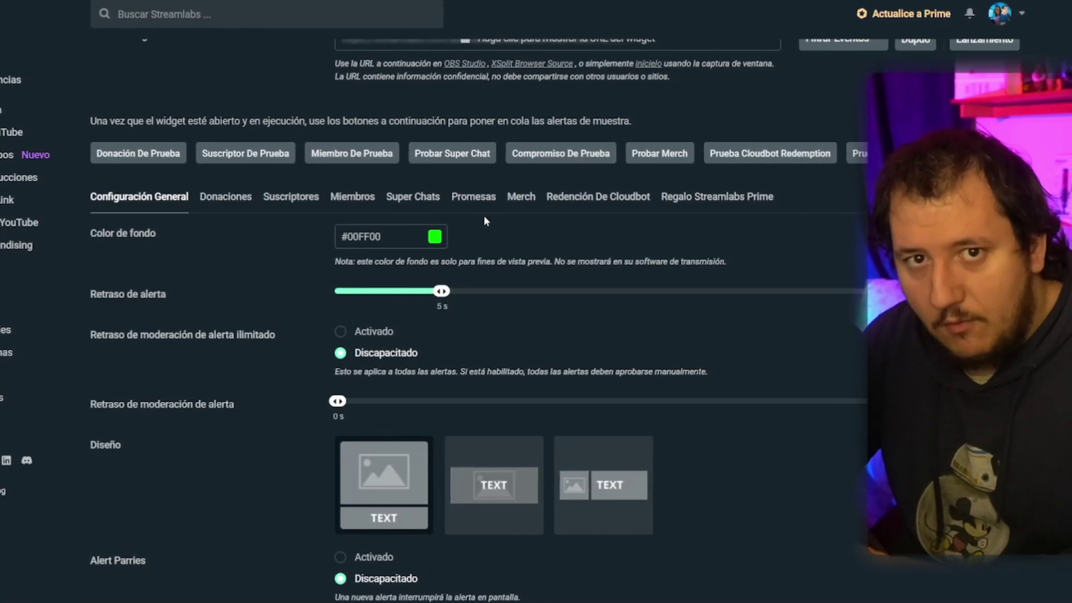
# Step: Show the Merch alert options: template '{name} bought {product}!', sound default.ogg at 50% volume
pyautogui.click(512, 197)
pyautogui.scroll(5, 505, 201)
pyautogui.scroll(-4, 529, 226)
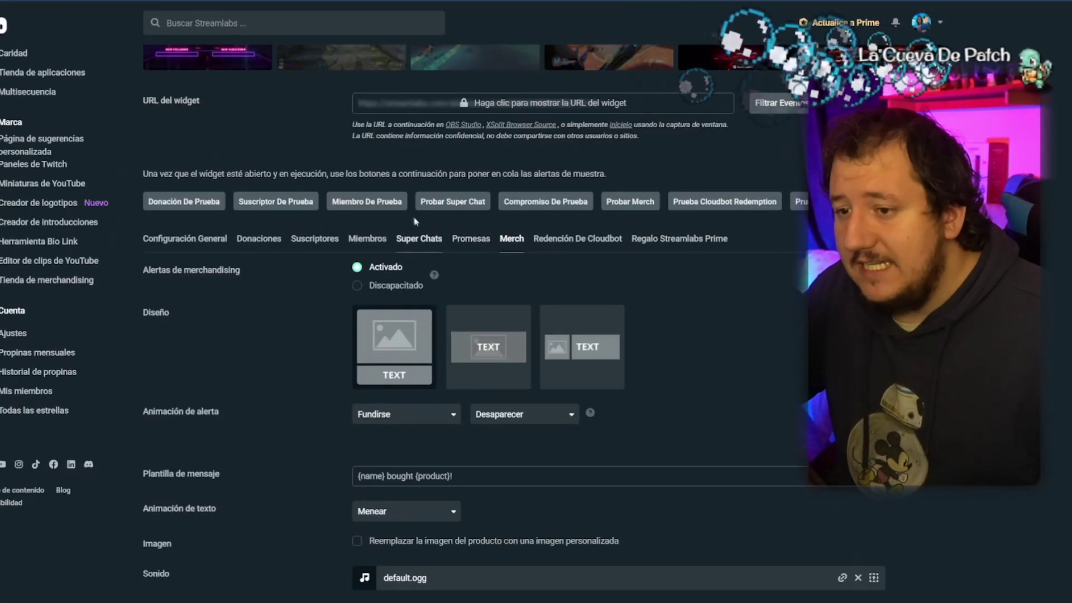
pyautogui.click(378, 205)
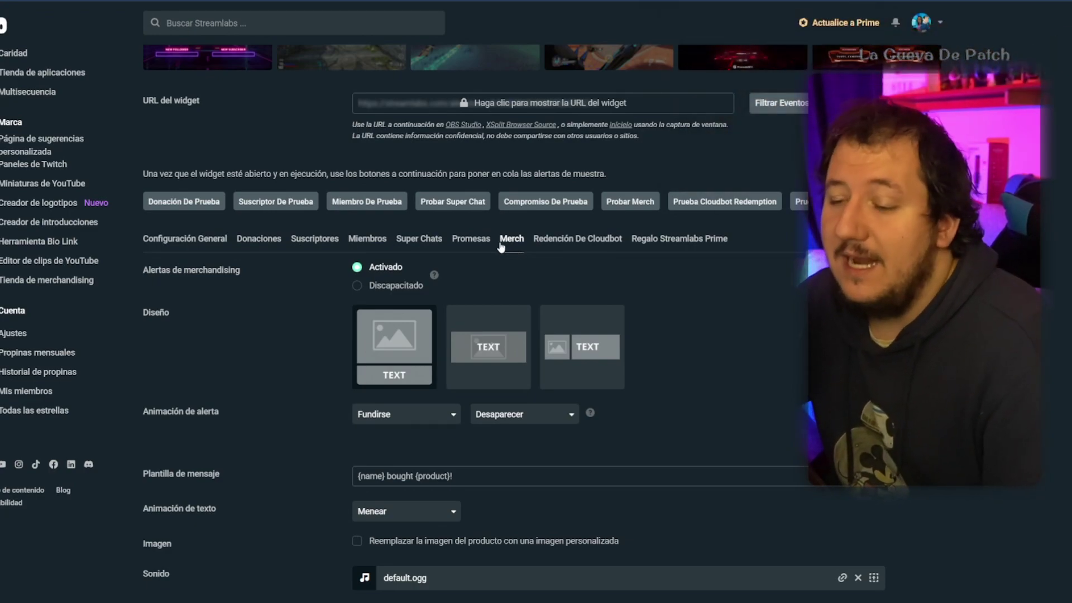
pyautogui.scroll(-1, 235, 300)
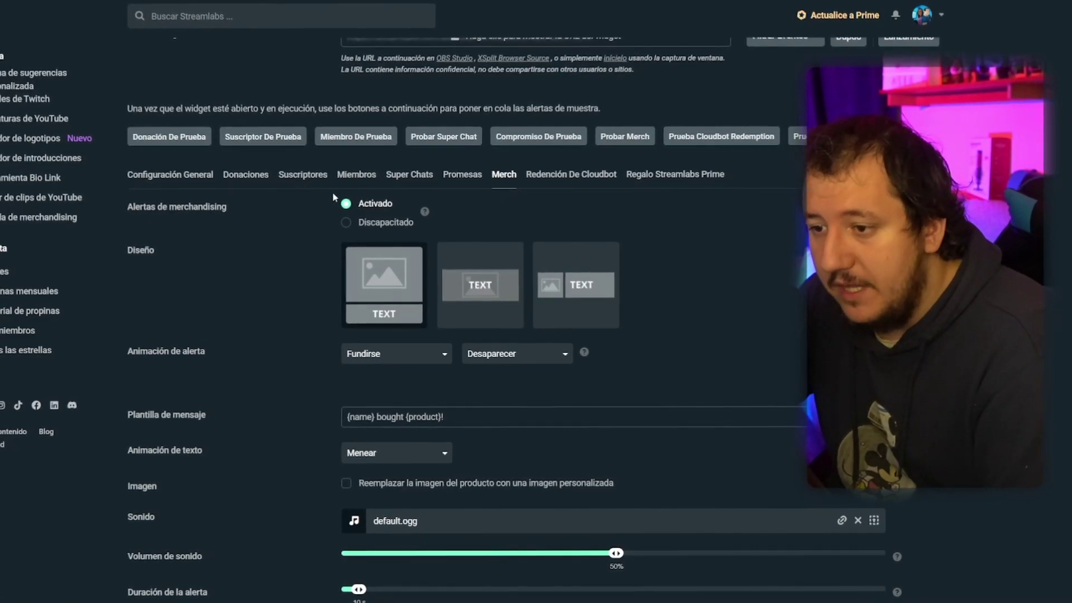
pyautogui.scroll(-1, 281, 278)
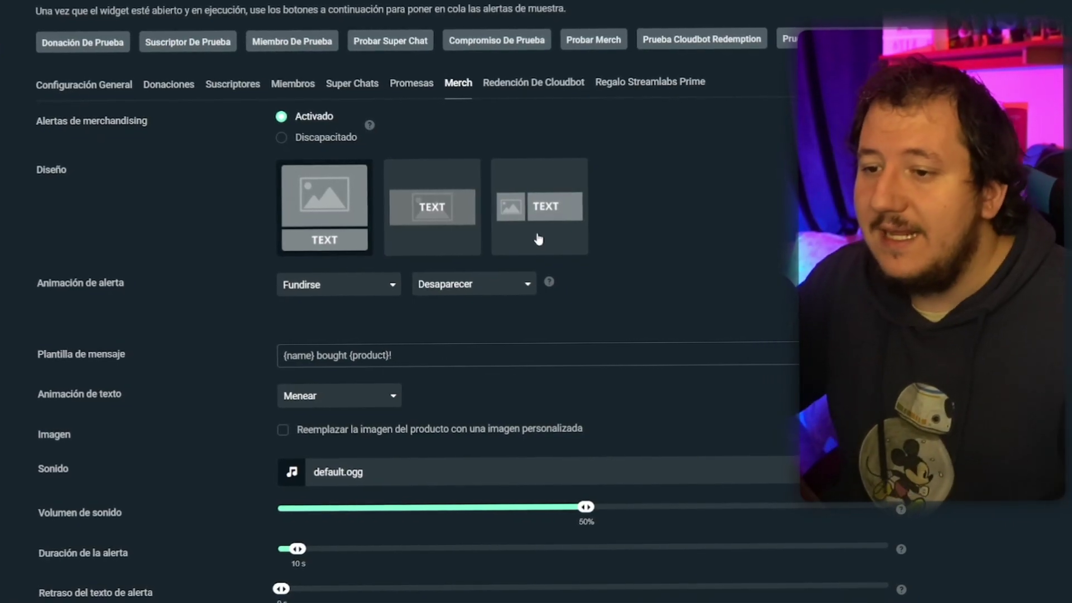
# Step: Set the merch alert's entry animation to Fade In Left Big
pyautogui.click(293, 84)
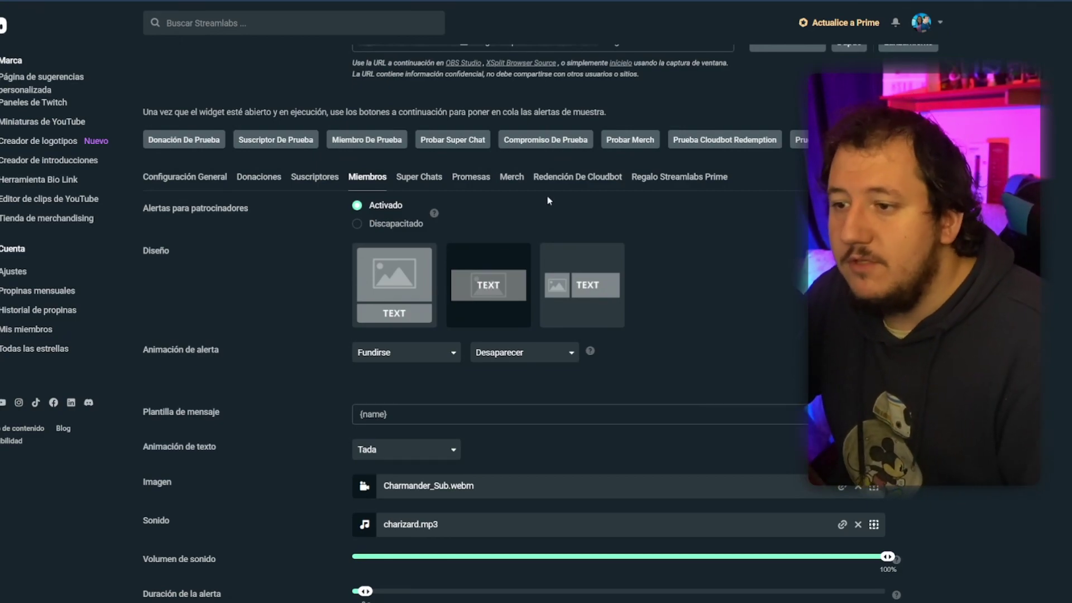
pyautogui.click(512, 177)
pyautogui.scroll(-2, 380, 255)
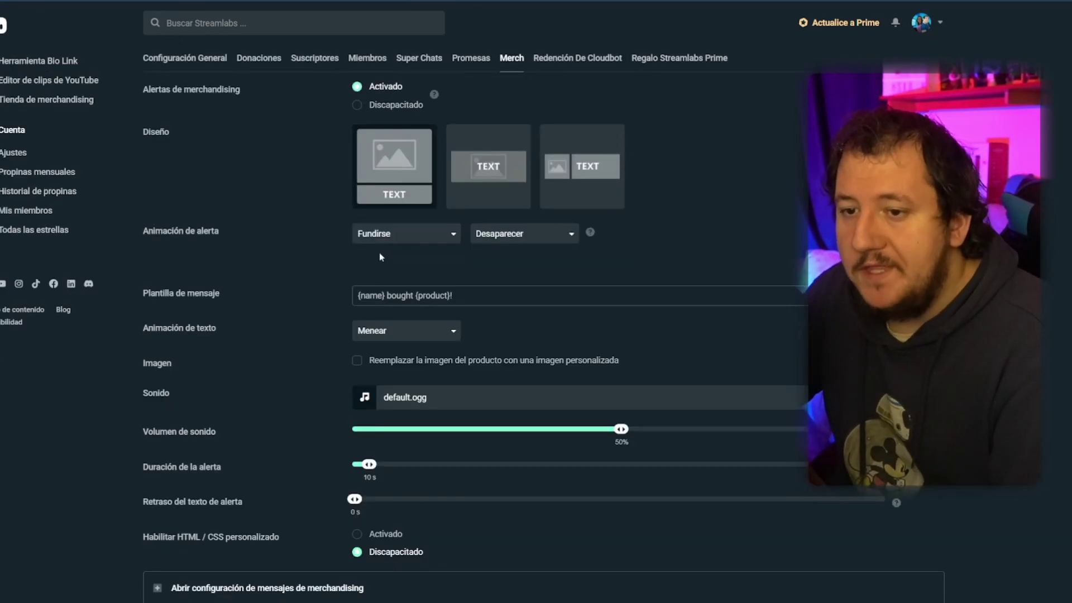
pyautogui.click(416, 240)
pyautogui.scroll(-1, 406, 313)
pyautogui.click(406, 312)
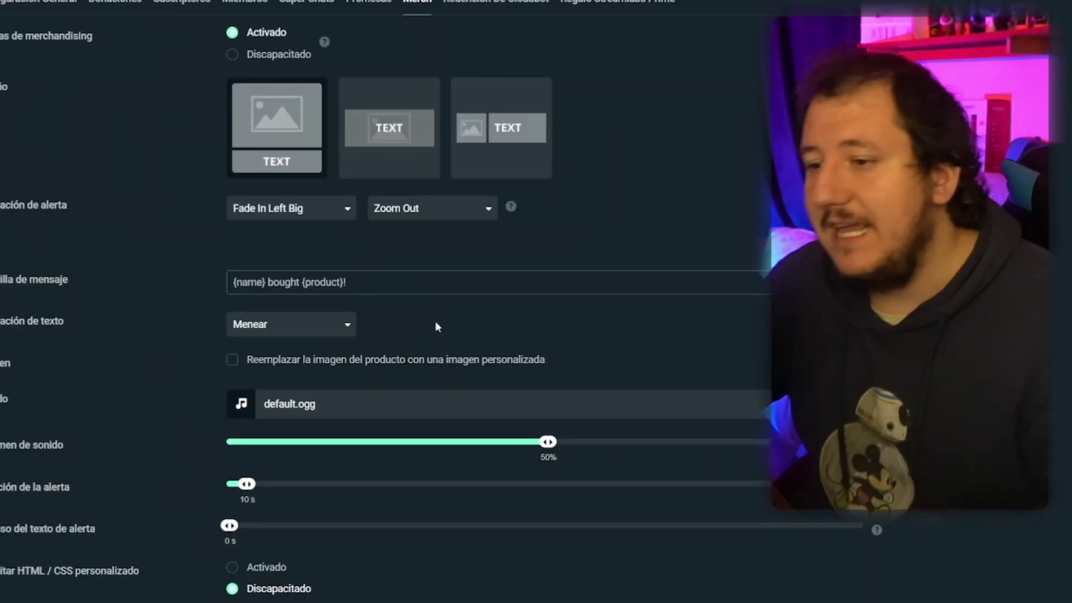
# Step: Compare with the subscriber alert settings, then return to the merch alert animation options
pyautogui.click(189, 7)
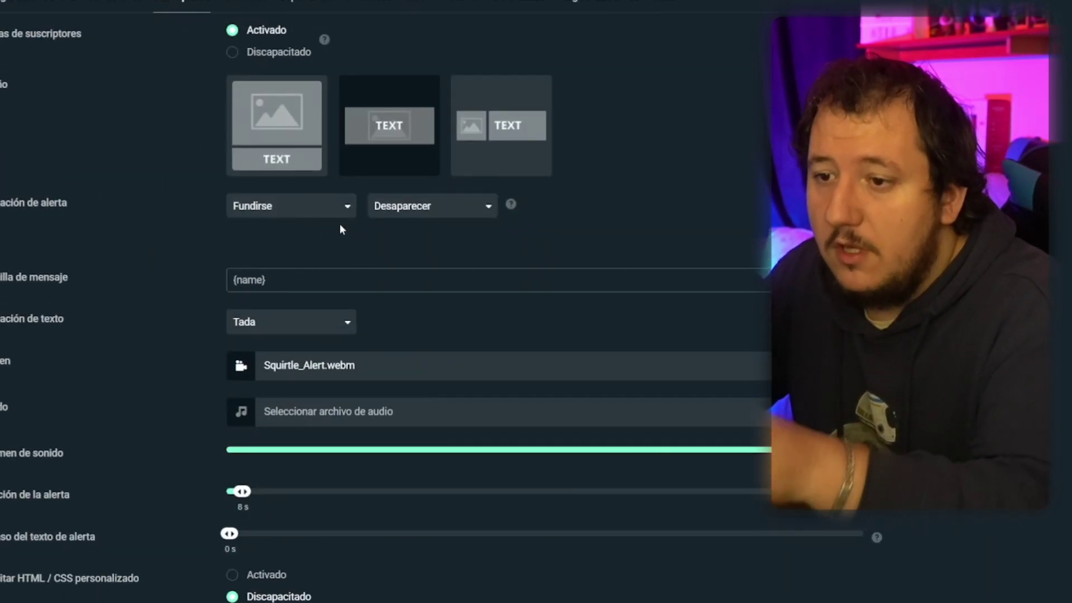
pyautogui.scroll(3, 399, 202)
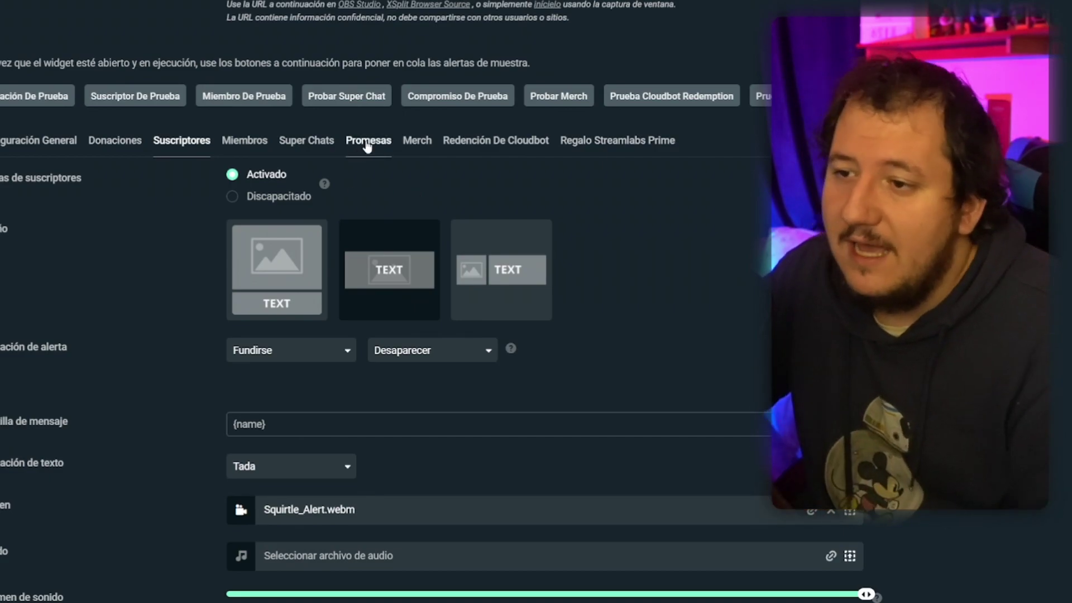
pyautogui.click(412, 146)
pyautogui.scroll(3, 413, 168)
pyautogui.scroll(-6, 447, 251)
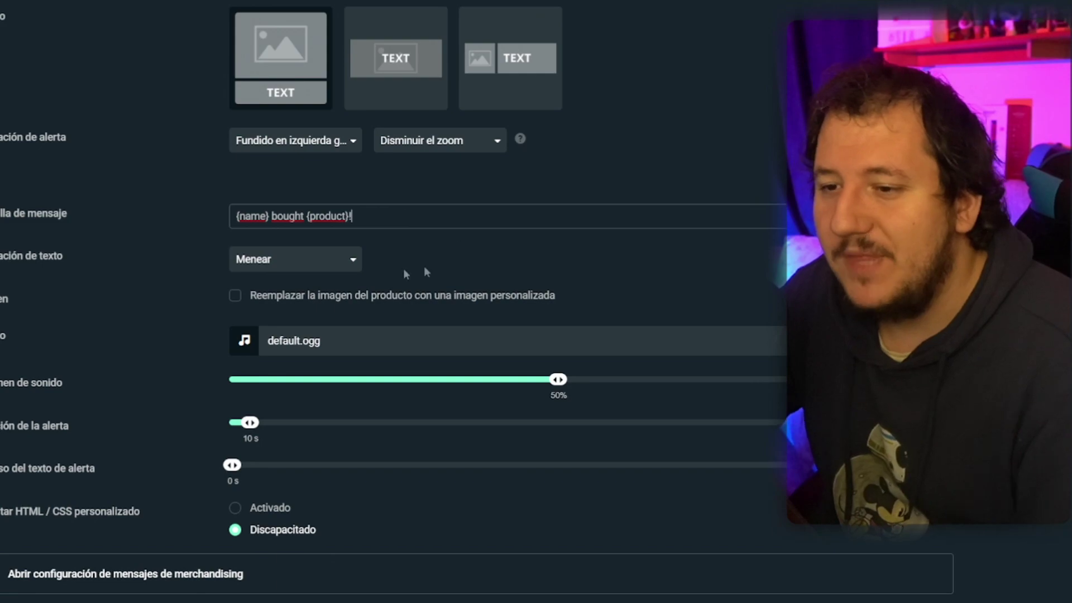
# Step: Change the merch text animation from Menear to Bounce, after briefly trying Tada
pyautogui.click(326, 263)
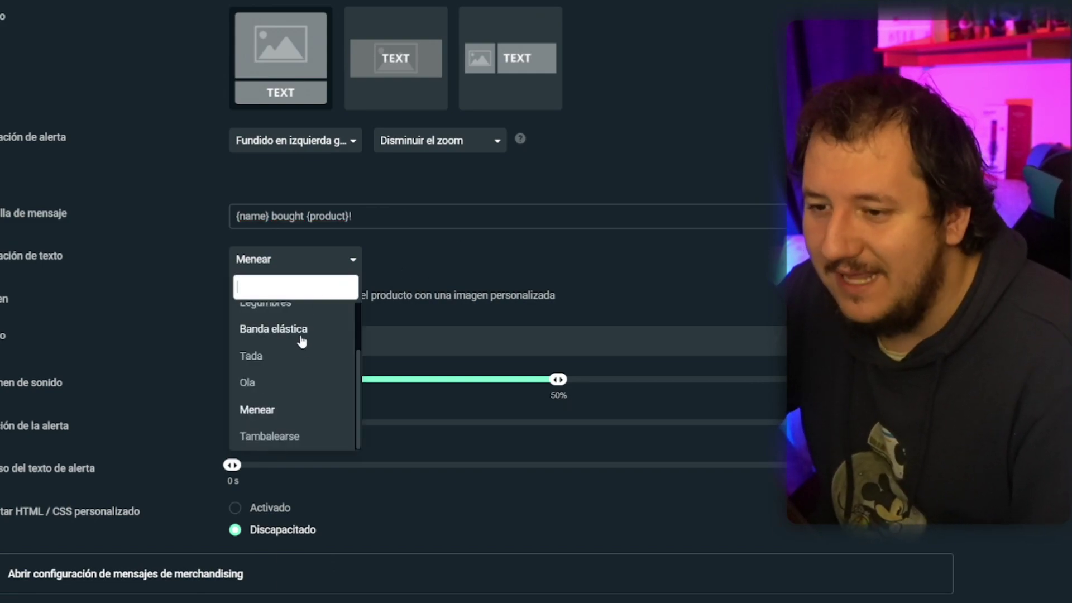
pyautogui.click(278, 360)
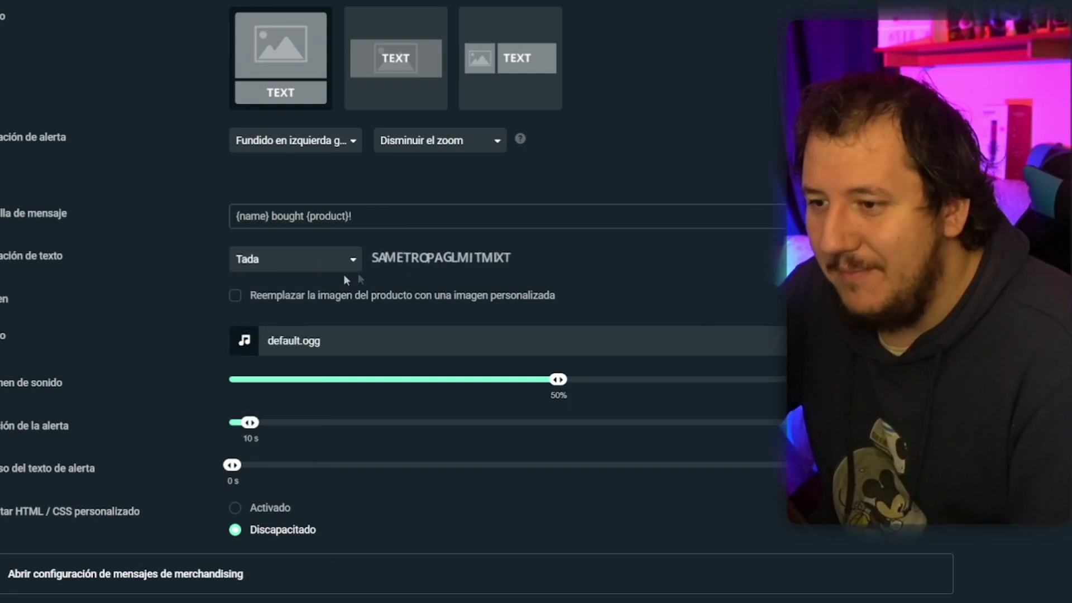
pyautogui.click(299, 262)
pyautogui.click(283, 350)
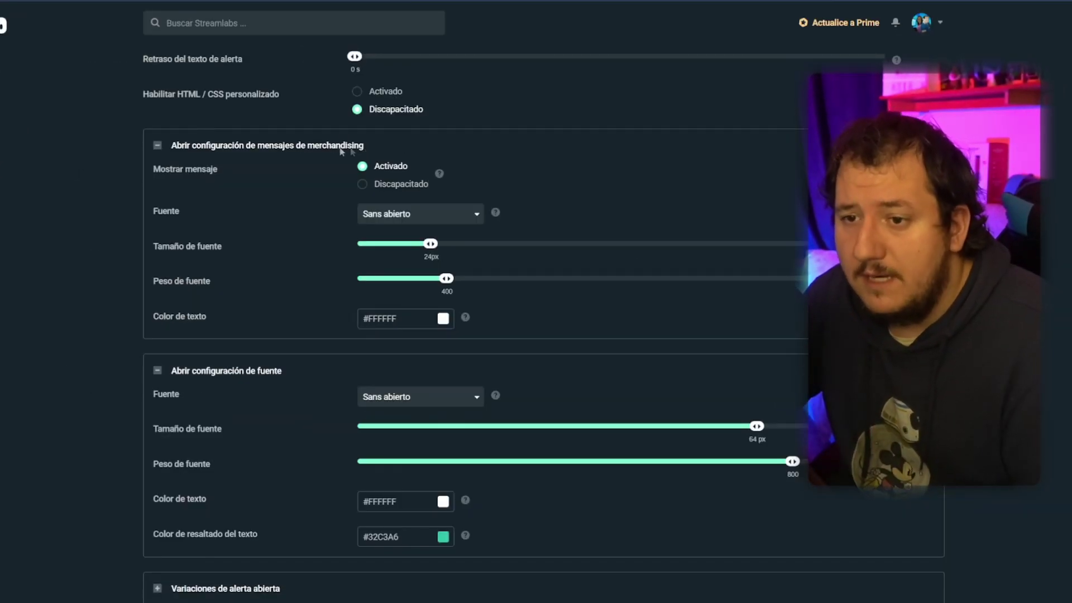
# Step: Expand the merch alert's font and message settings, then bring the copied widget URL over to OBS Studio
pyautogui.click(341, 148)
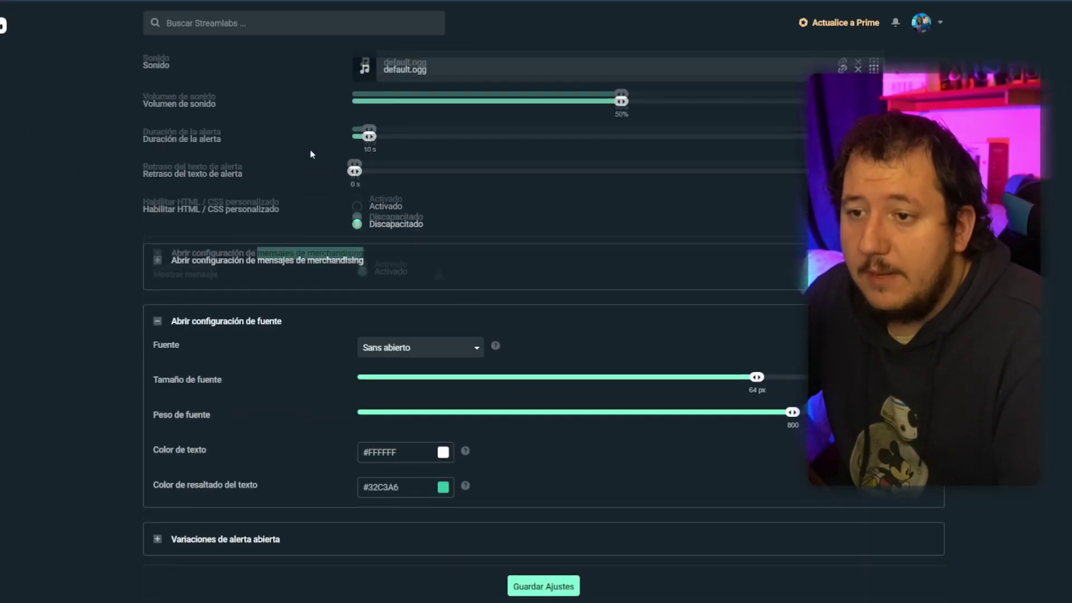
pyautogui.click(281, 273)
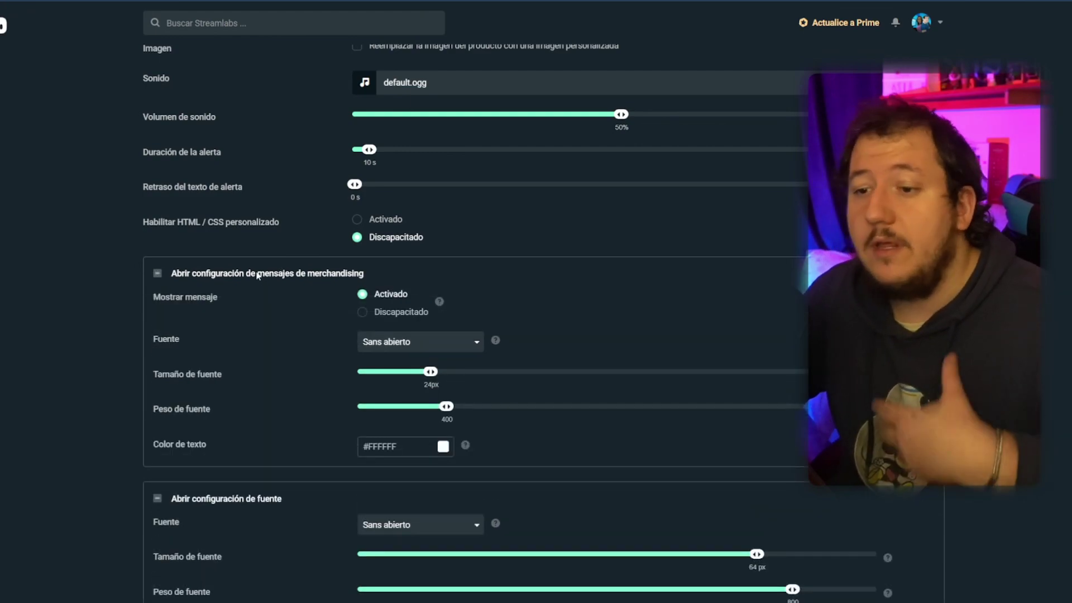
pyautogui.scroll(-2, 256, 273)
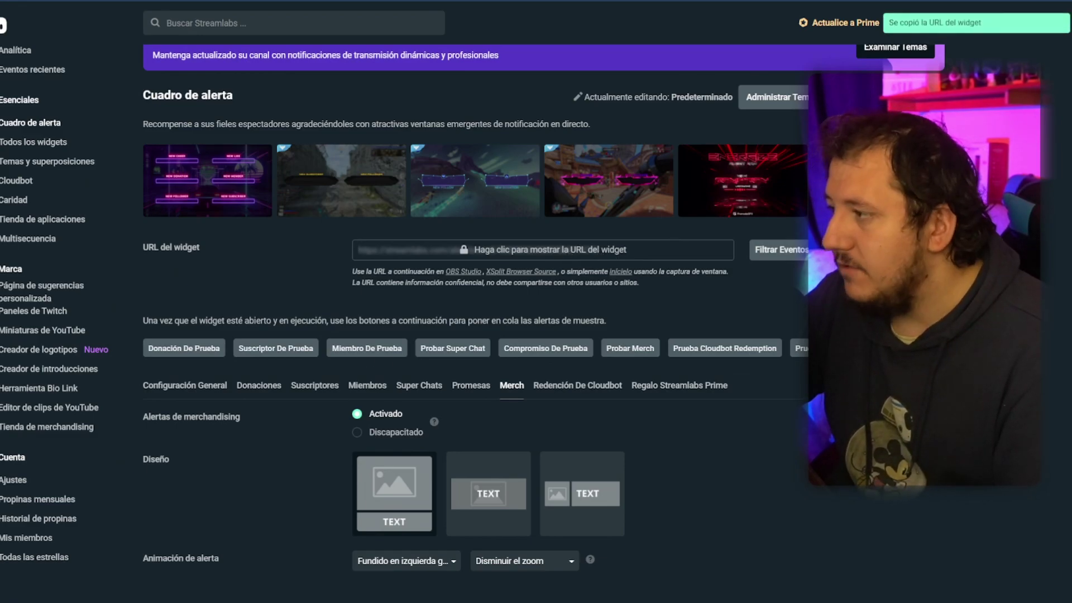
pyautogui.hotkey('alt', 'Tab')
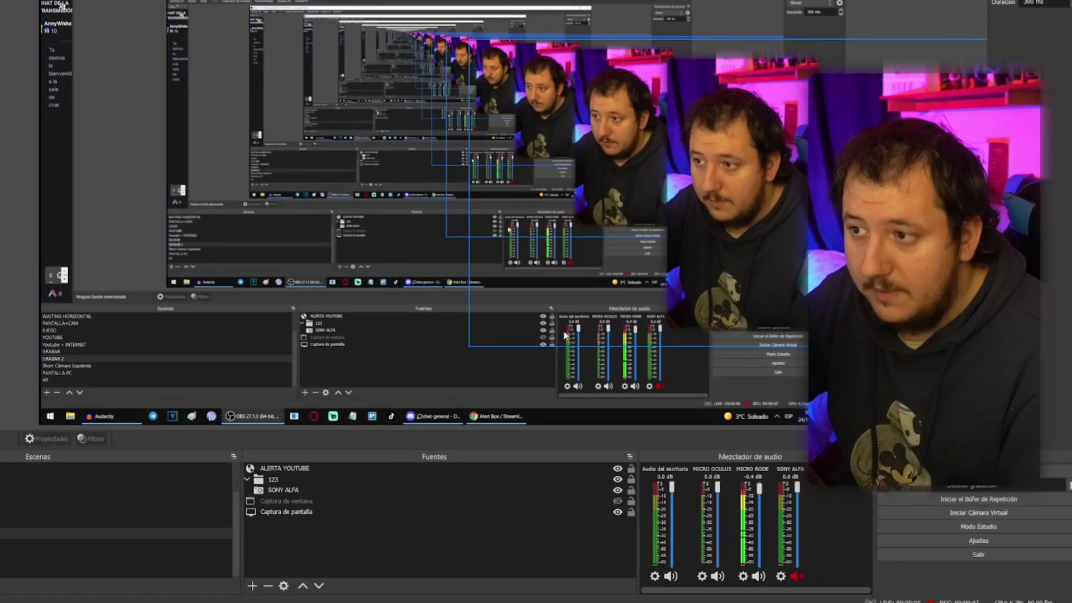
# Step: Add a Navegador source named 'Pruebas de video' loading the pasted alert box widget URL
pyautogui.click(252, 586)
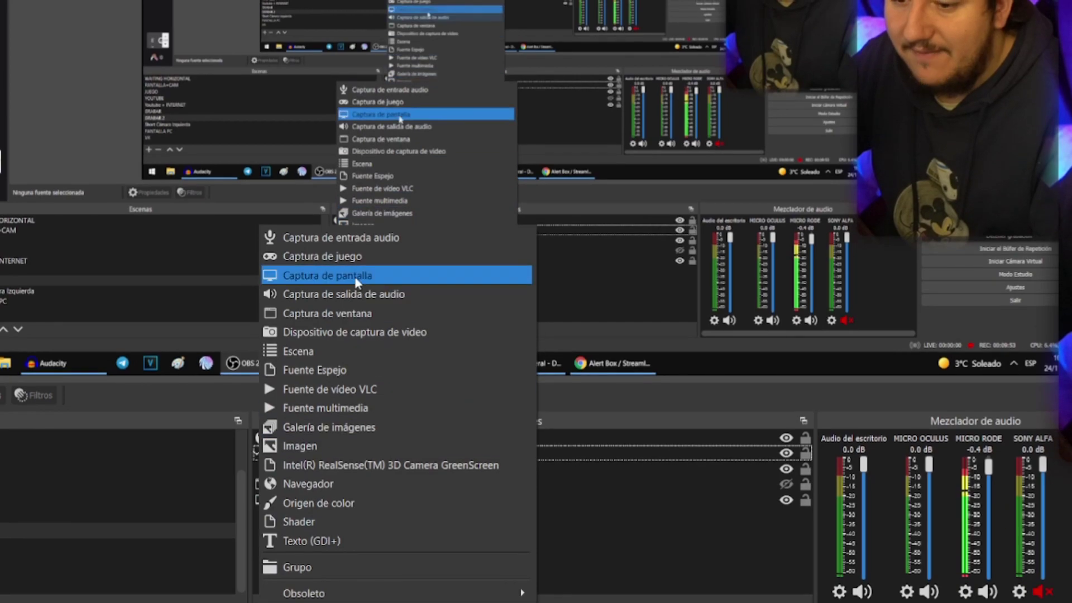
pyautogui.click(358, 492)
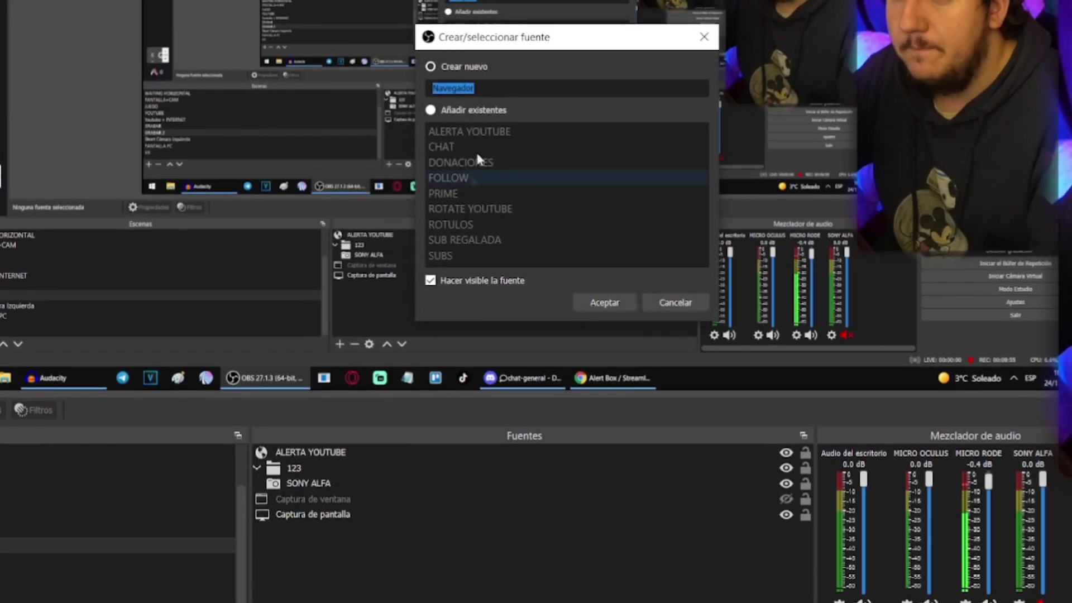
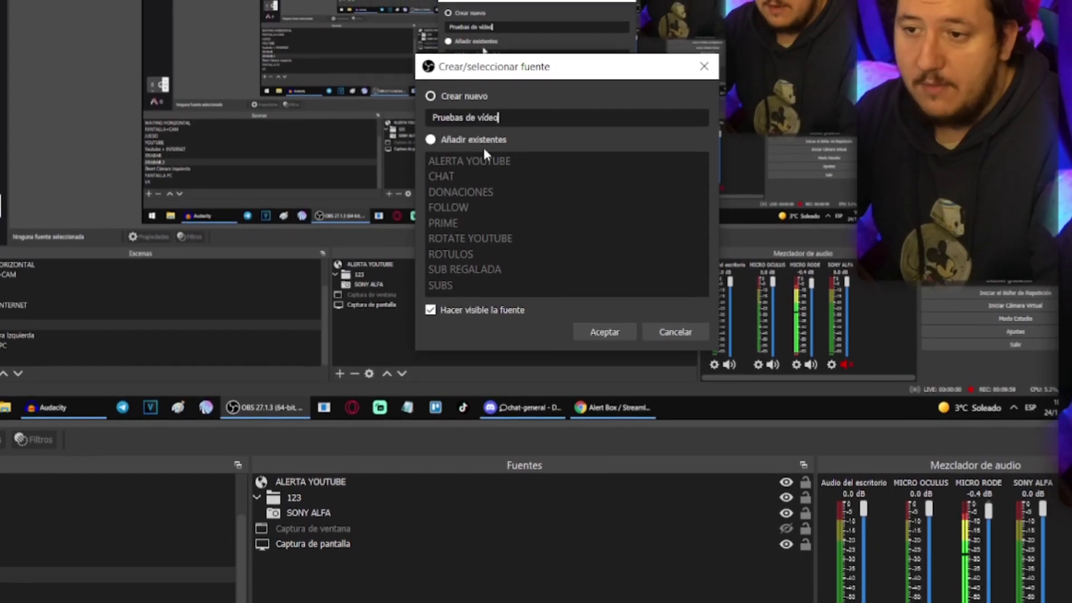
pyautogui.press('Return')
pyautogui.press('Tab')
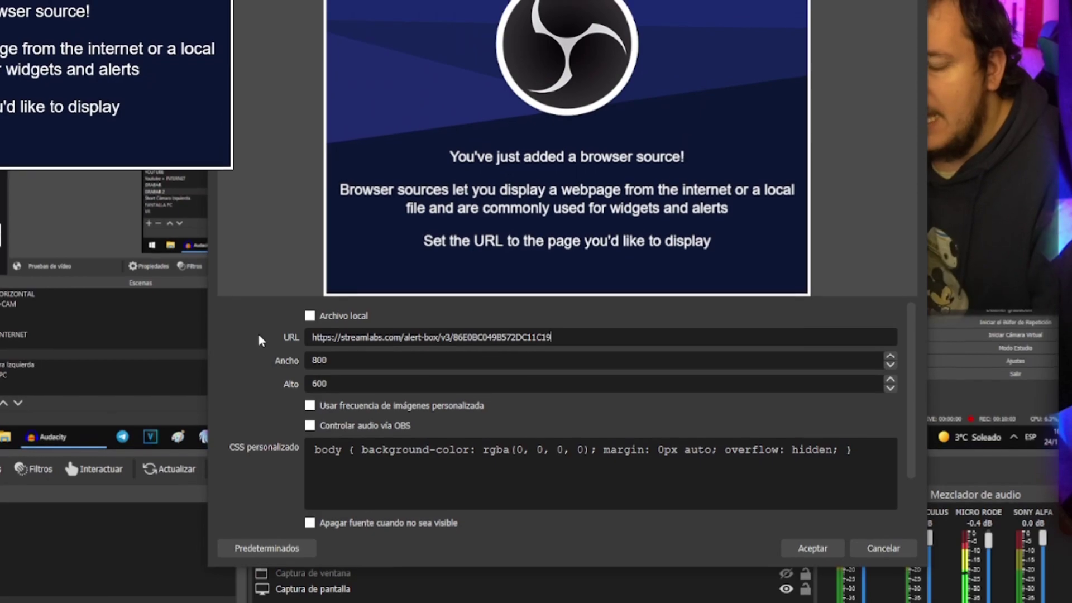
pyautogui.click(813, 555)
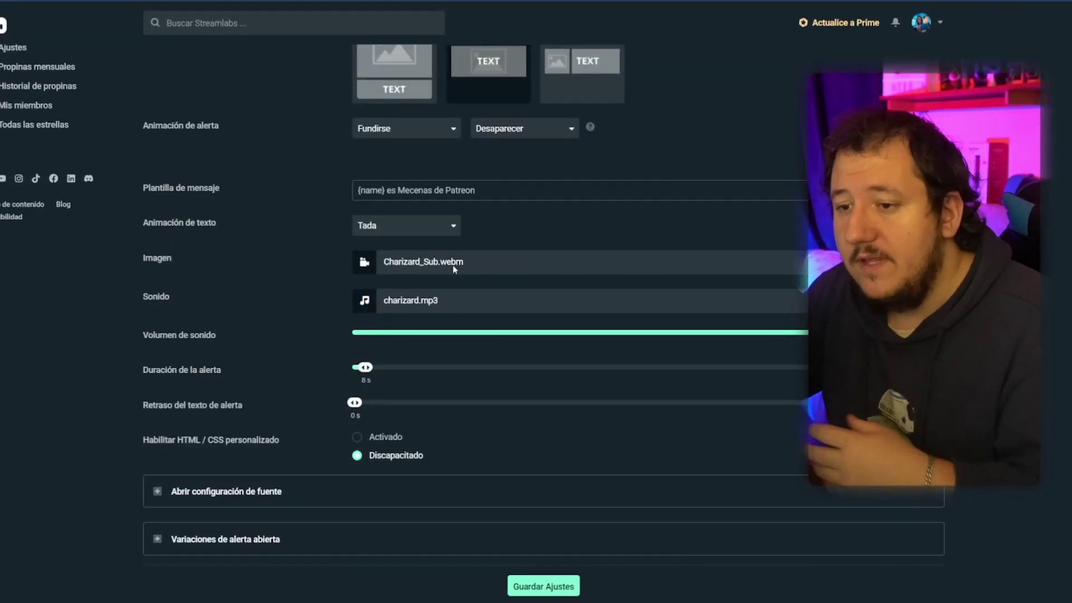
pyautogui.scroll(2, 453, 268)
pyautogui.scroll(-2, 429, 196)
pyautogui.scroll(3, 283, 299)
pyautogui.scroll(-3, 152, 303)
pyautogui.moveTo(171, 270); pyautogui.dragTo(167, 50)
pyautogui.click(228, 251)
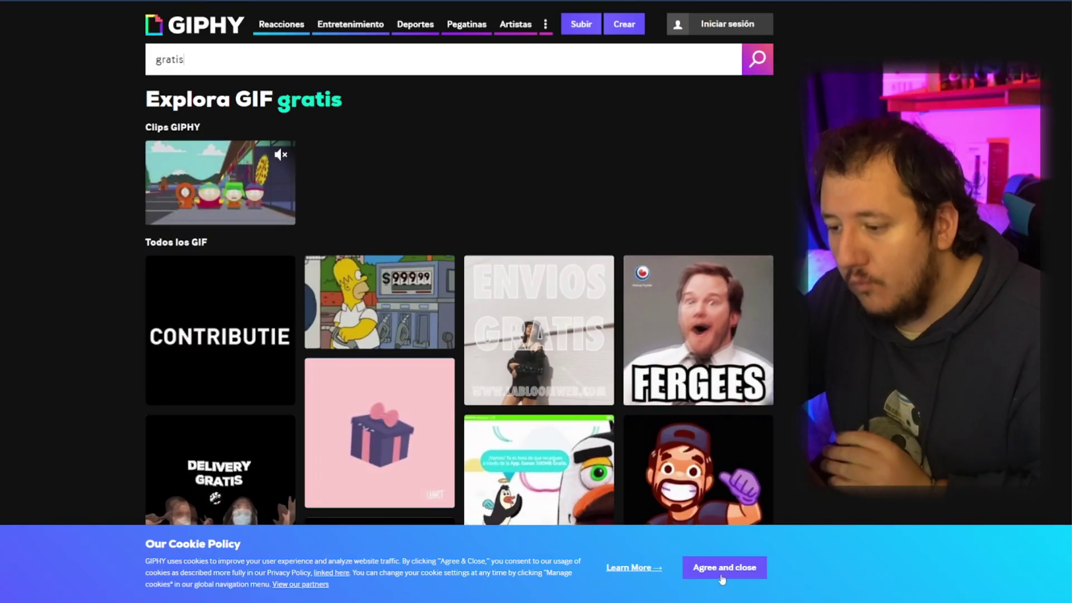
pyautogui.click(723, 566)
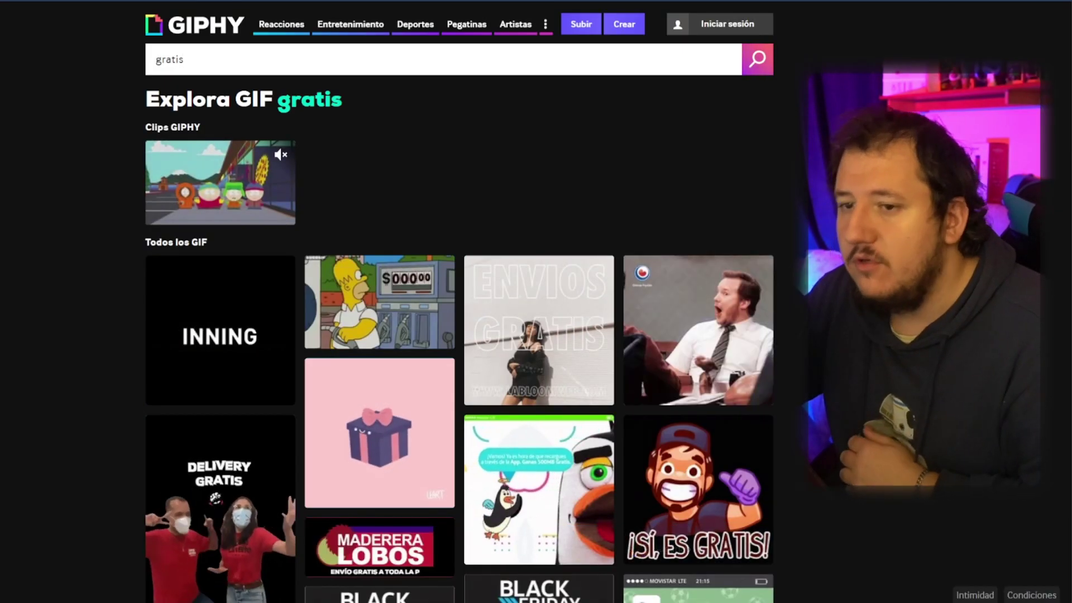
pyautogui.scroll(-1, 458, 335)
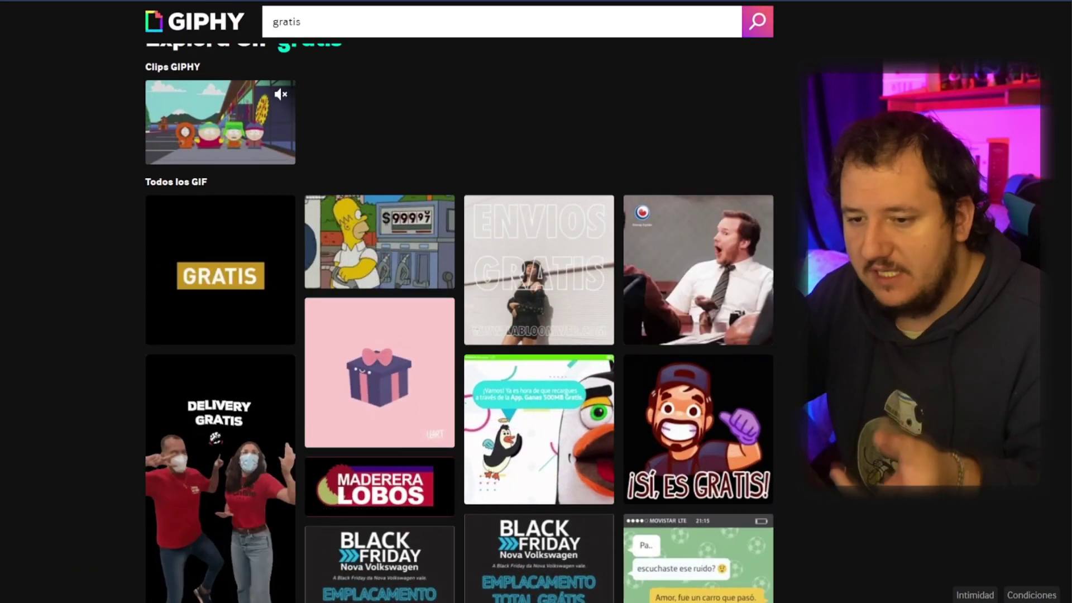
pyautogui.scroll(-1, 459, 335)
pyautogui.scroll(-3, 459, 335)
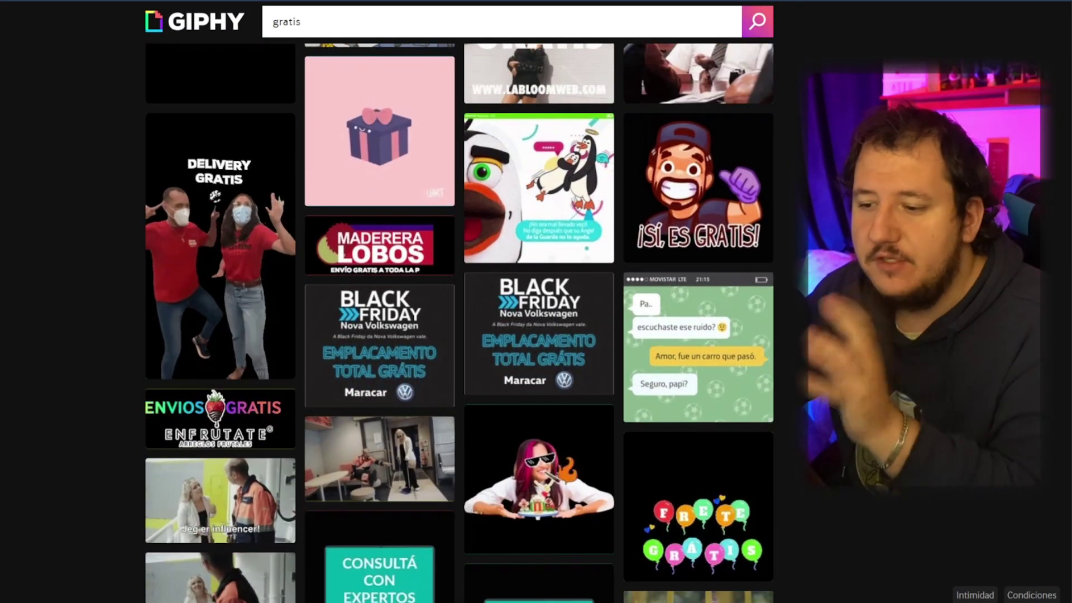
pyautogui.scroll(-2, 459, 335)
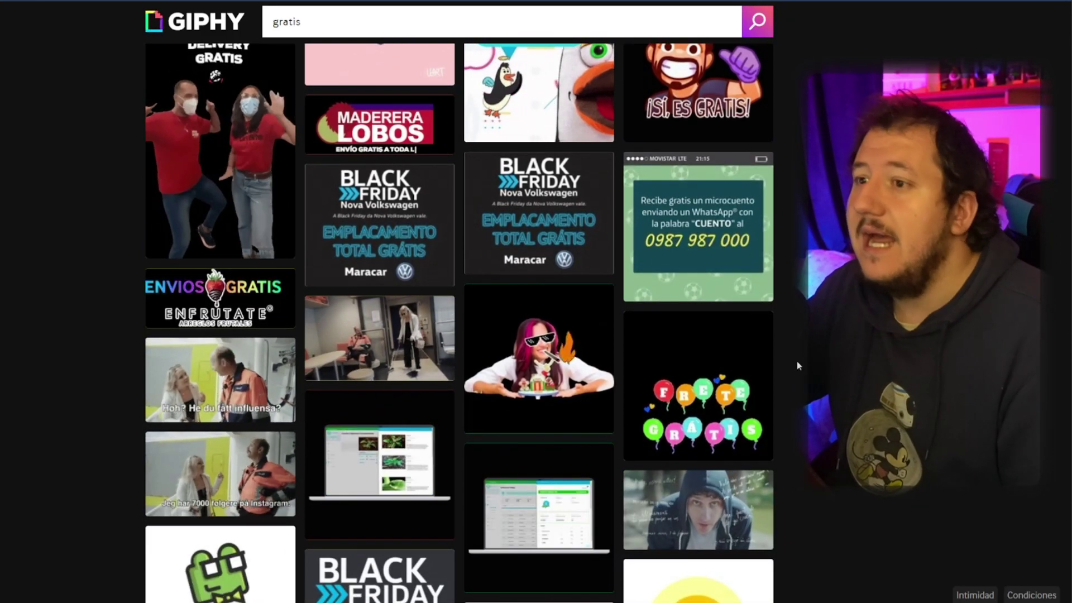
pyautogui.scroll(-4, 796, 360)
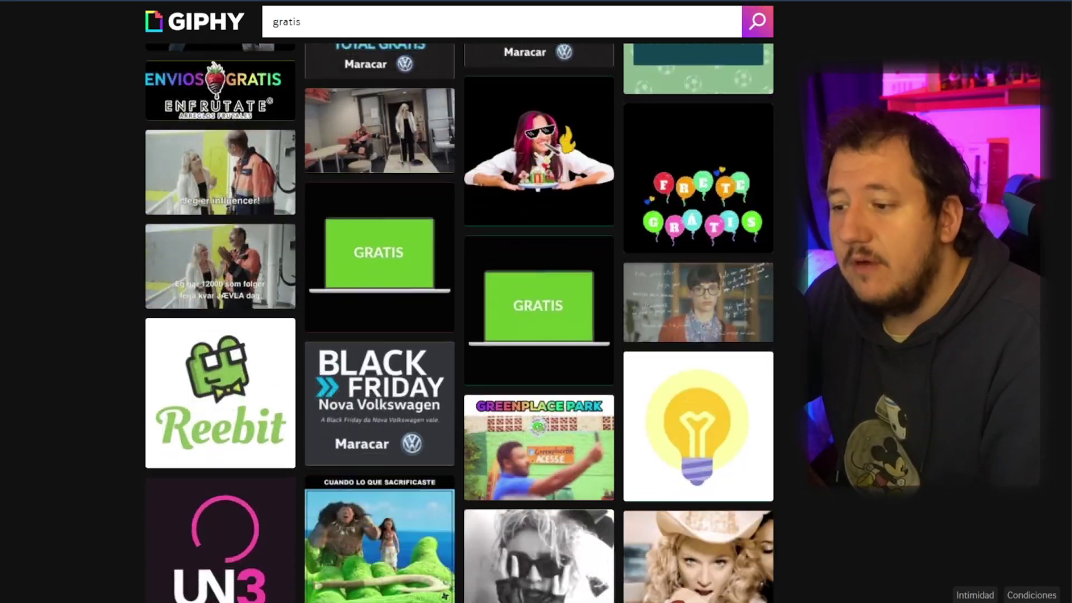
pyautogui.scroll(-7, 753, 437)
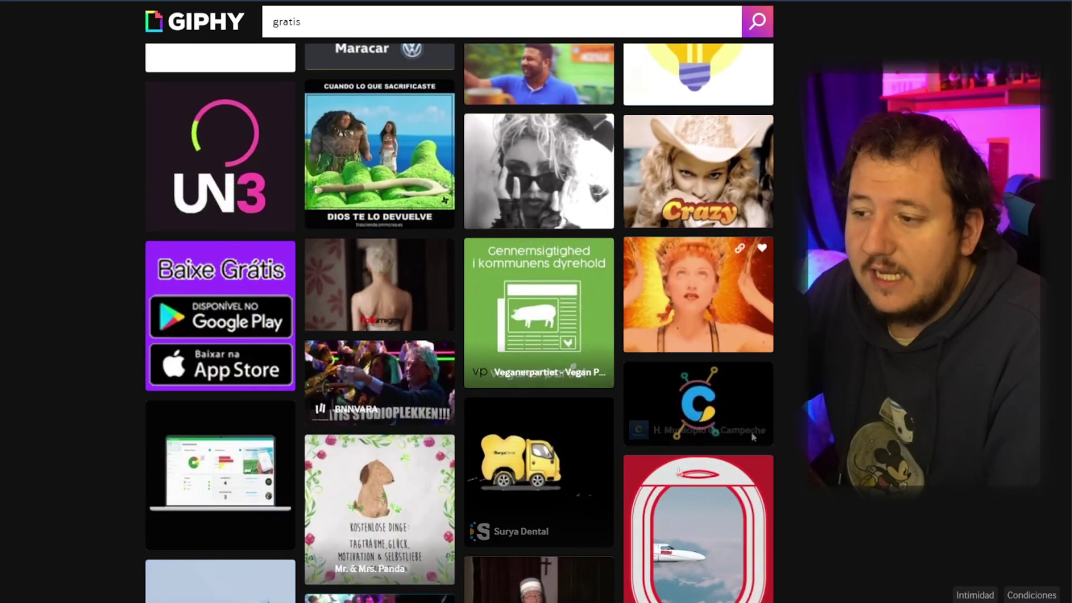
pyautogui.scroll(-7, 753, 438)
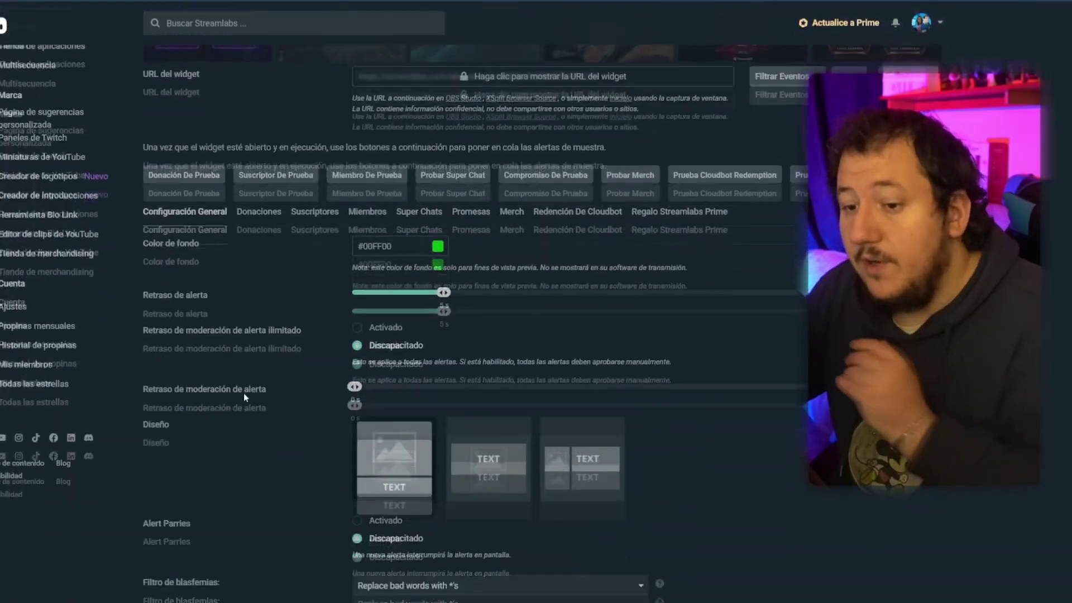
pyautogui.scroll(-1, 243, 393)
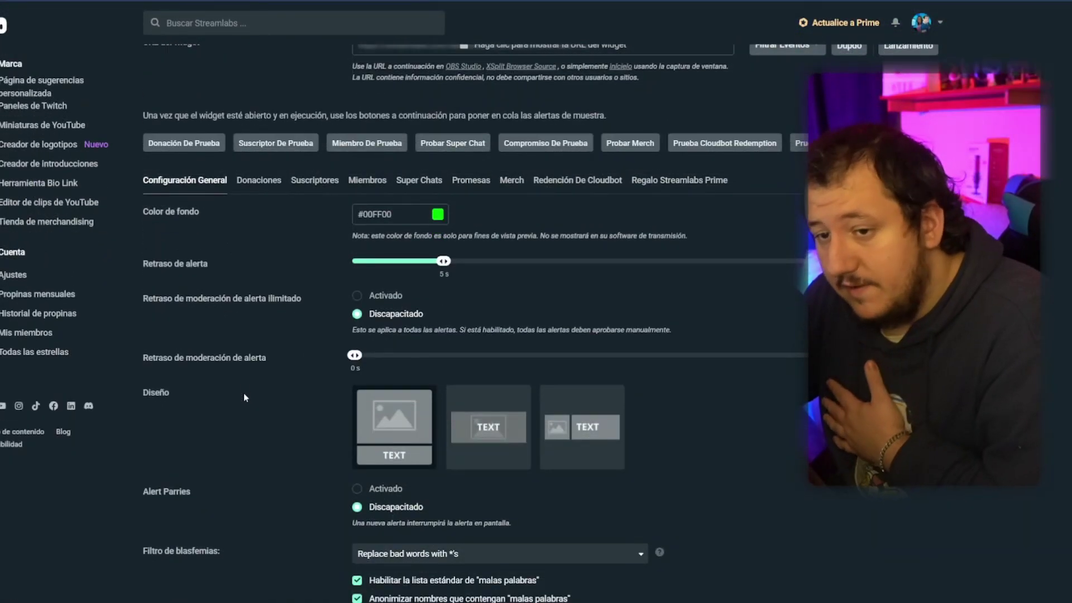
pyautogui.scroll(-2, 306, 328)
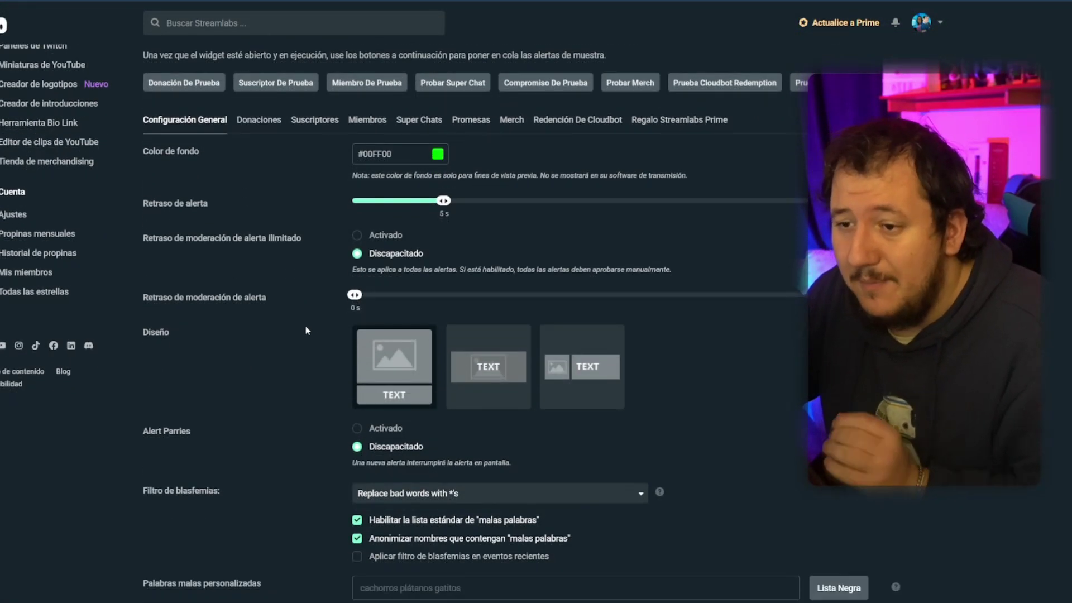
pyautogui.scroll(-2, 306, 328)
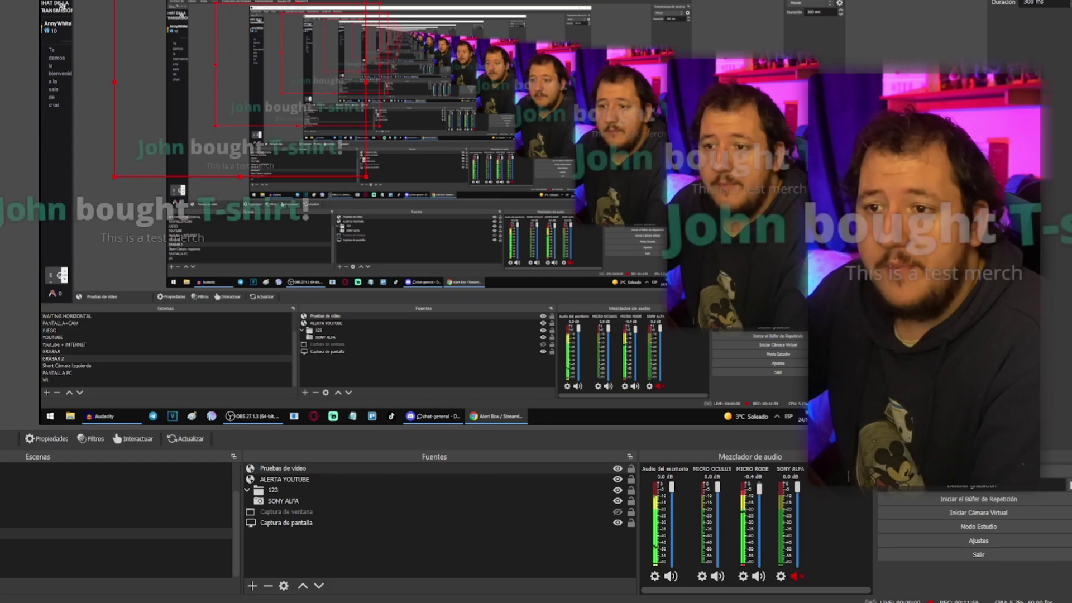
pyautogui.moveTo(197, 91); pyautogui.dragTo(121, 132)
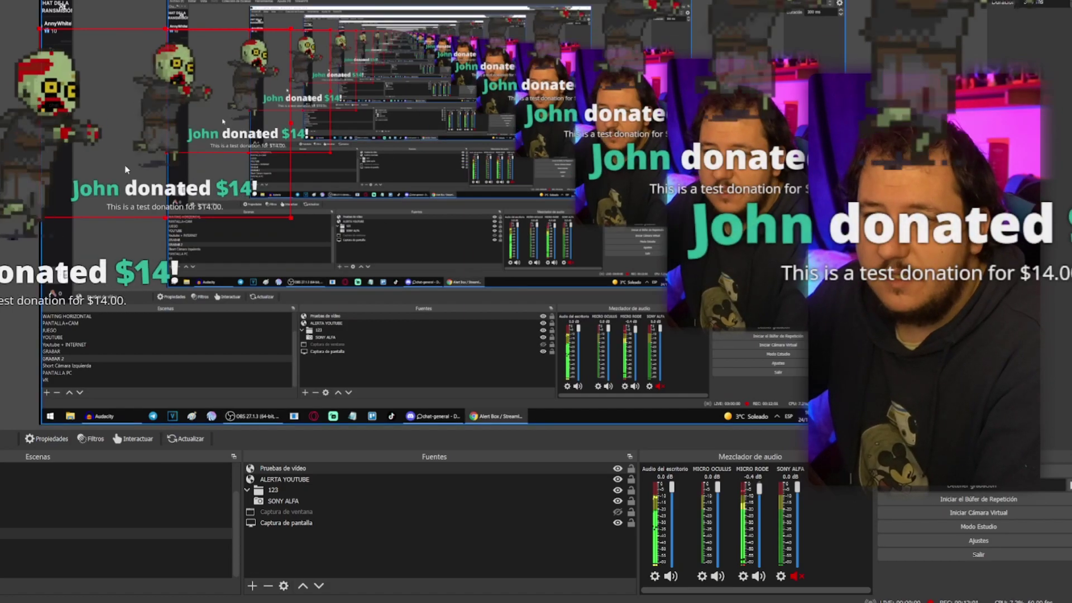
# Step: Move the Pruebas de video source lower and to the right in the preview, then deselect it
pyautogui.moveTo(122, 132); pyautogui.dragTo(769, 220)
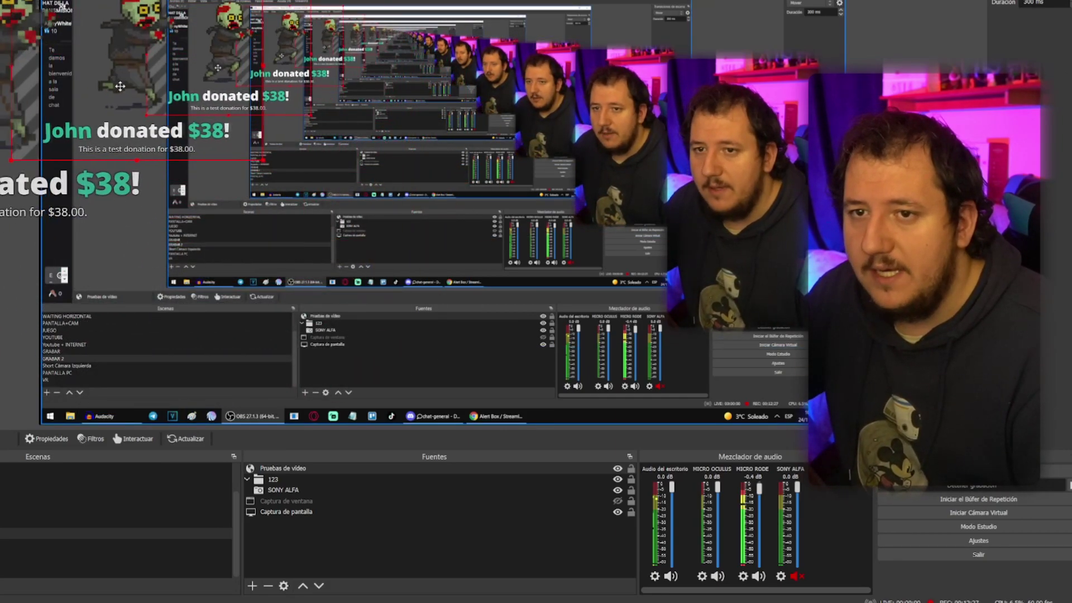
pyautogui.click(16, 95)
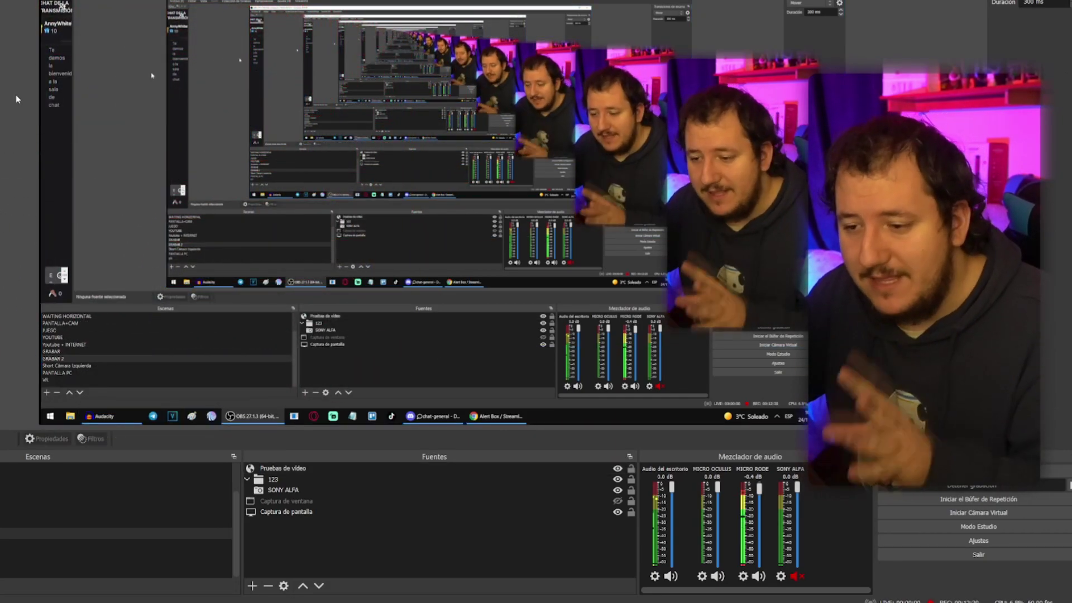